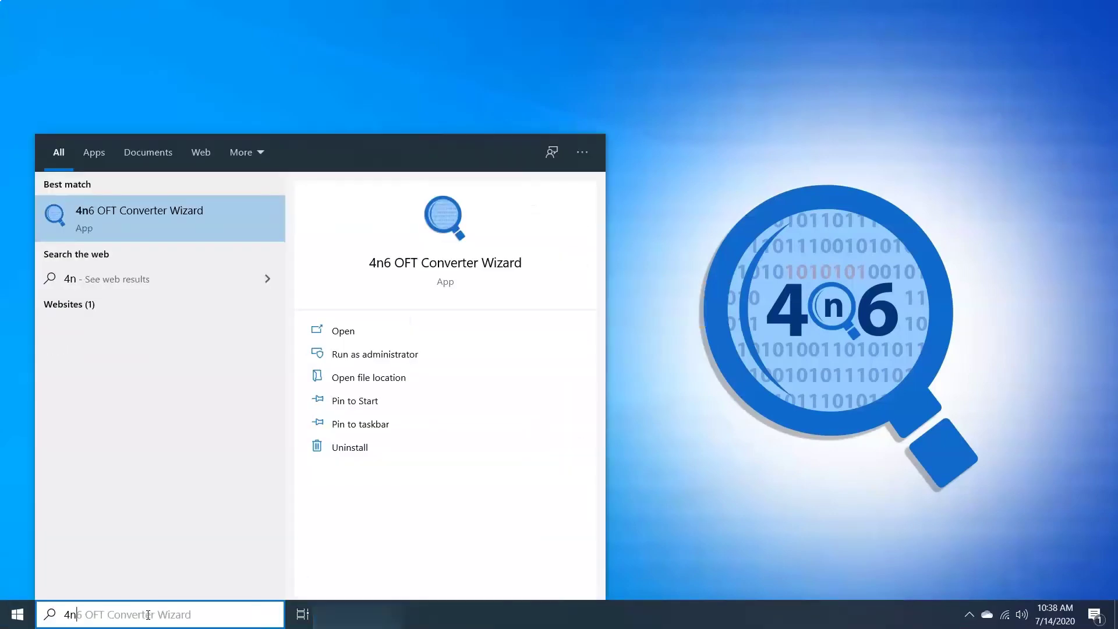
Step: Search the Start menu for 'OFT converter Wizard' and launch the 4n6 OFT Converter Wizard app
type("OFT ")
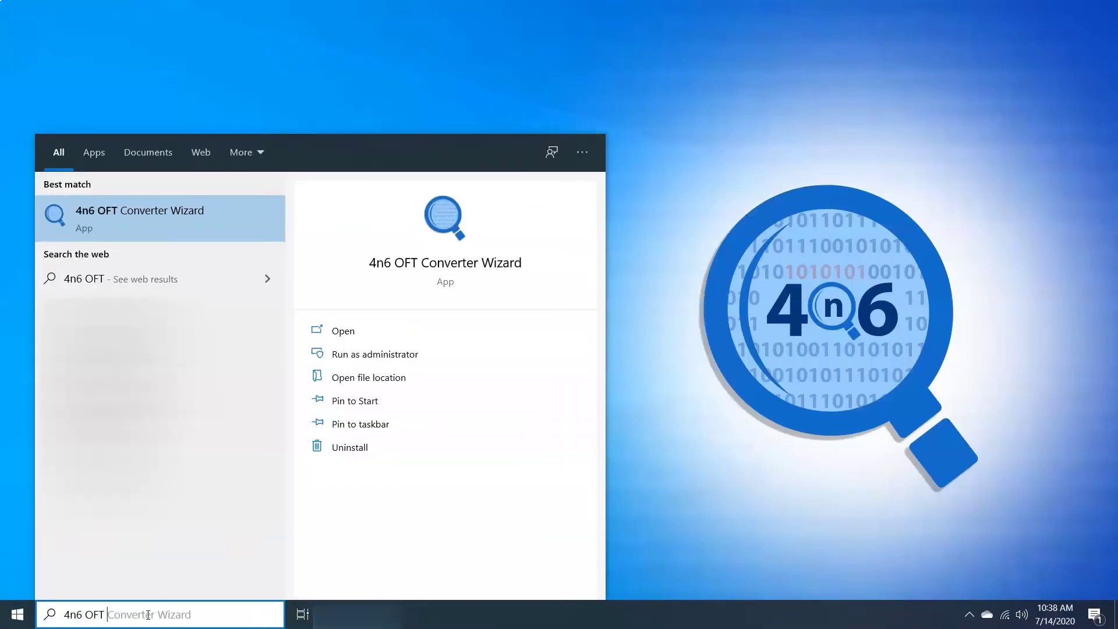
type("convert")
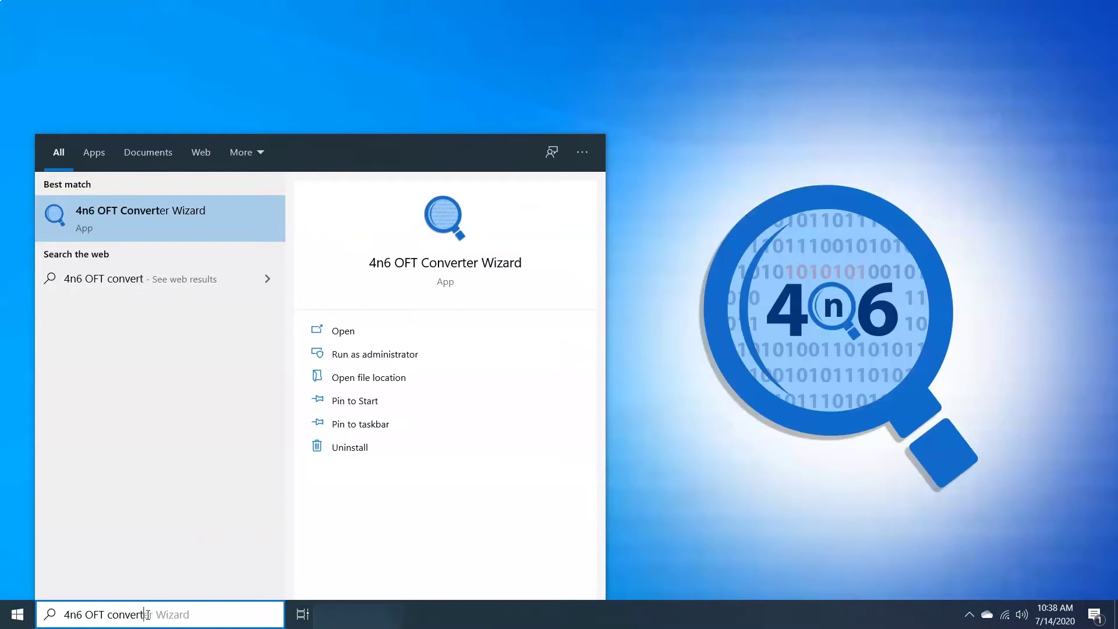
type("er Wizard")
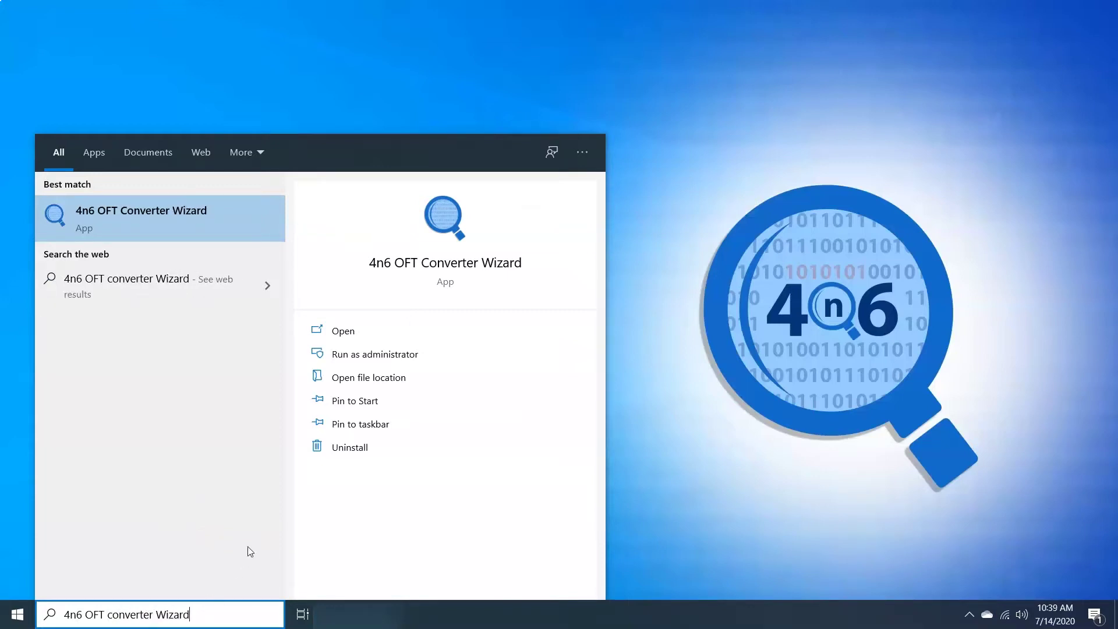
left_click(438, 263)
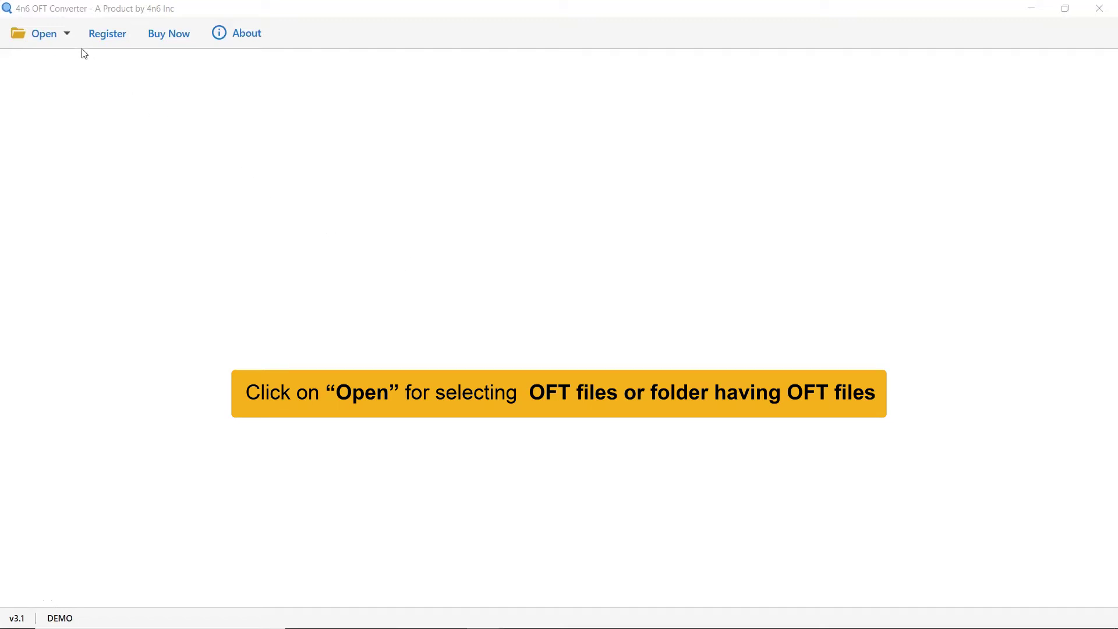
Step: Load the F:\Mail Data\OFT files folder through Open > Choose Folders
left_click(68, 34)
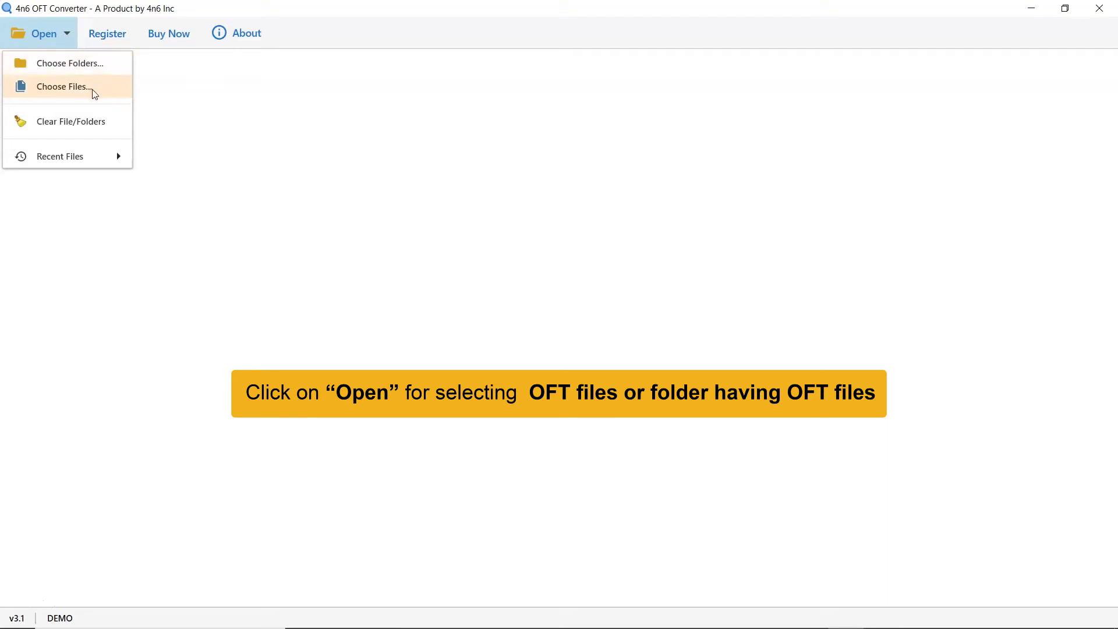
left_click(93, 68)
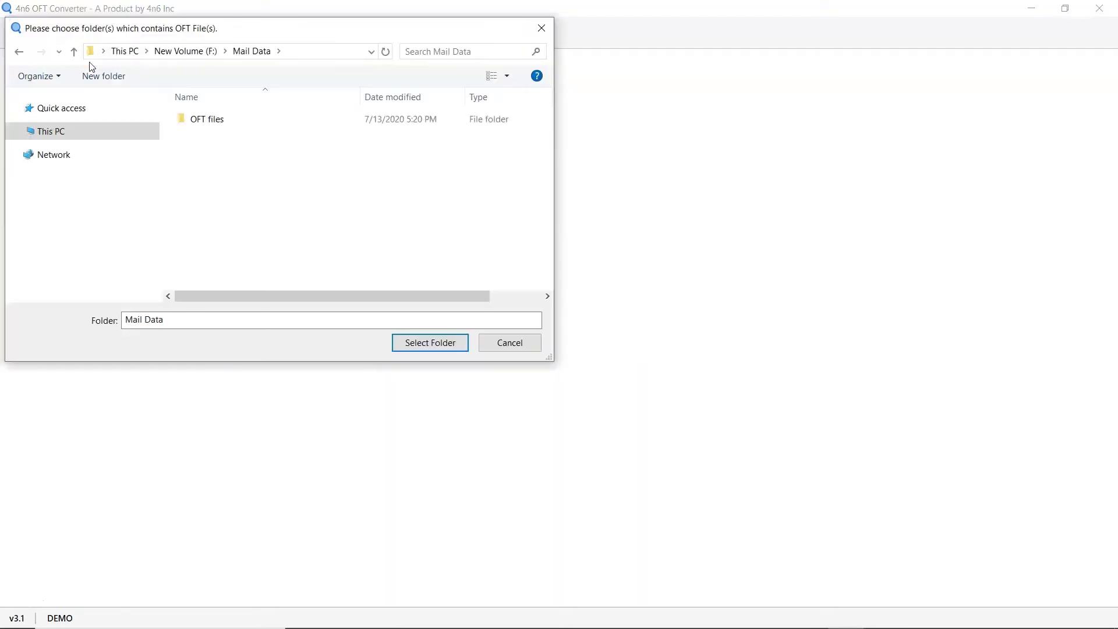
left_click(221, 121)
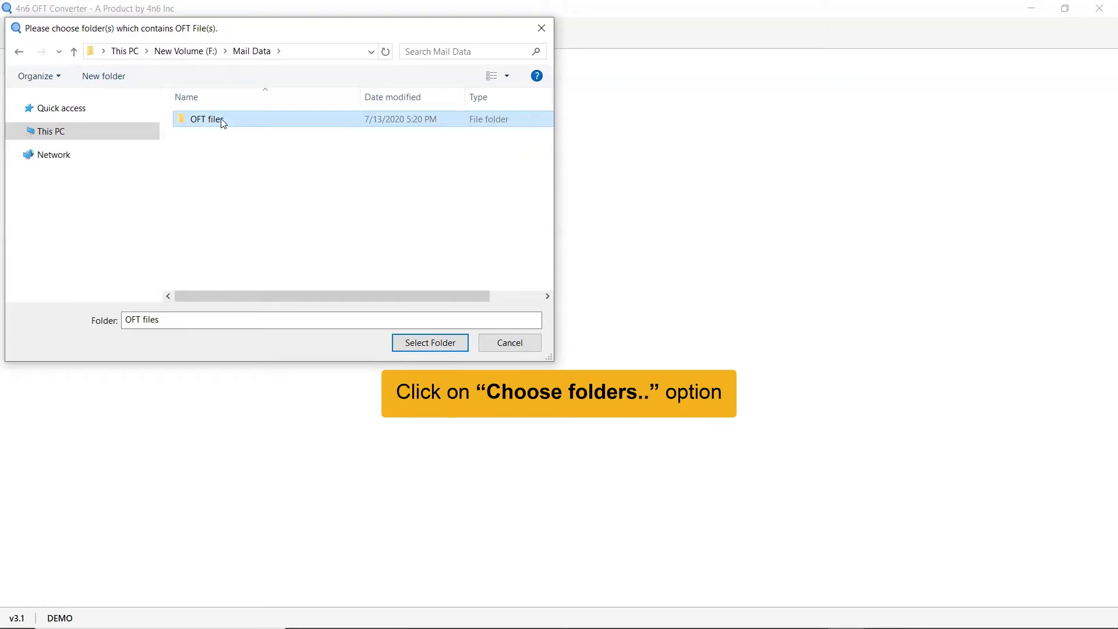
left_click(430, 343)
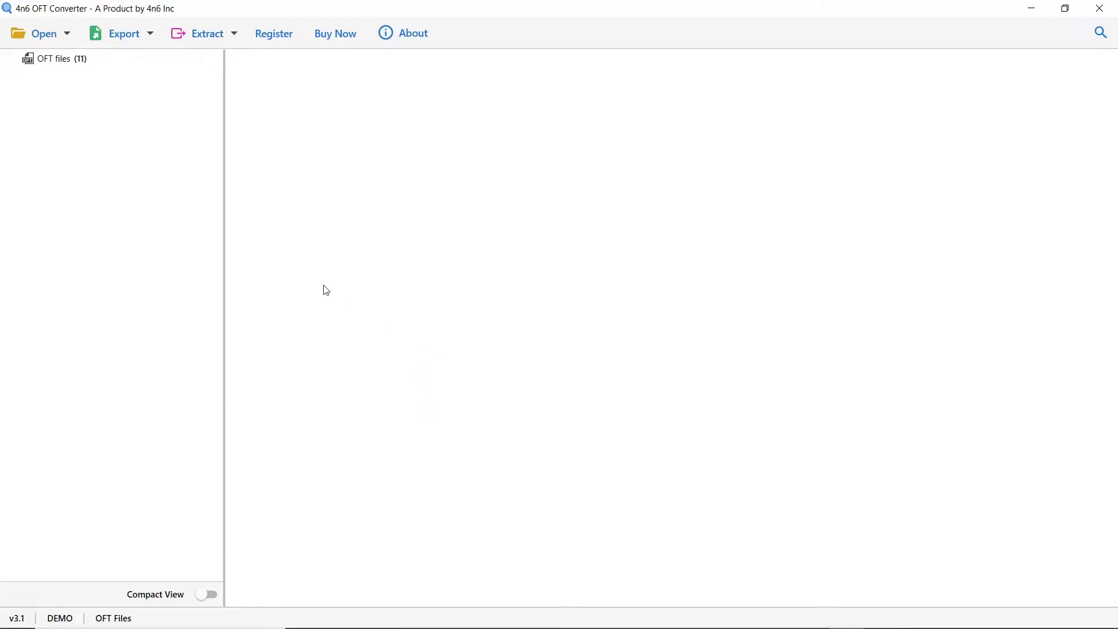
Step: List the 11 messages in the OFT files node and preview the Wish email
left_click(37, 59)
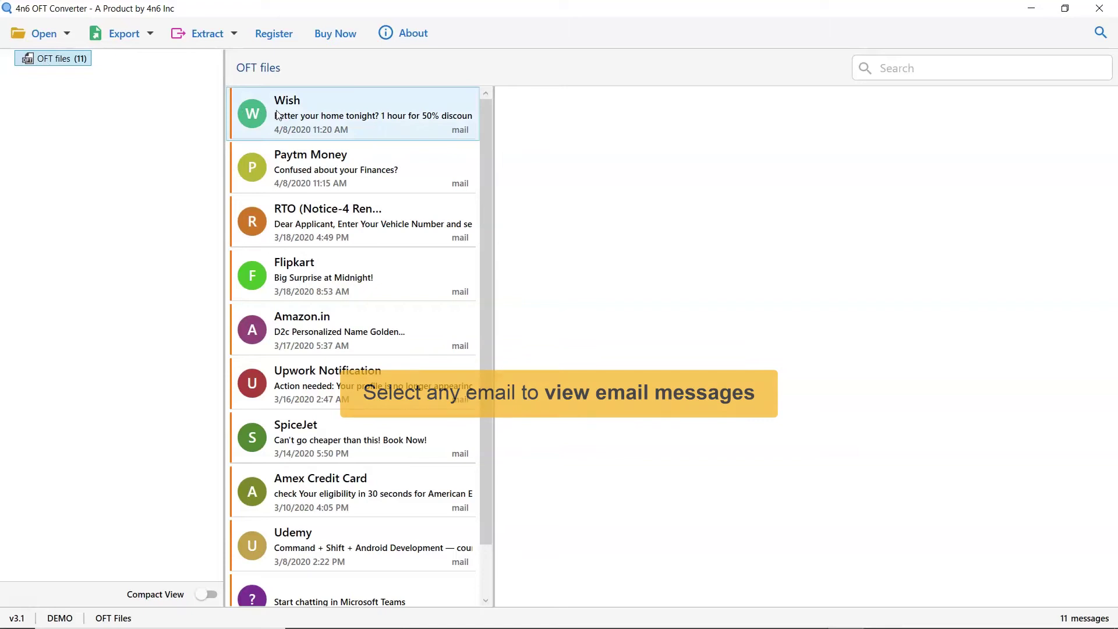
left_click(368, 131)
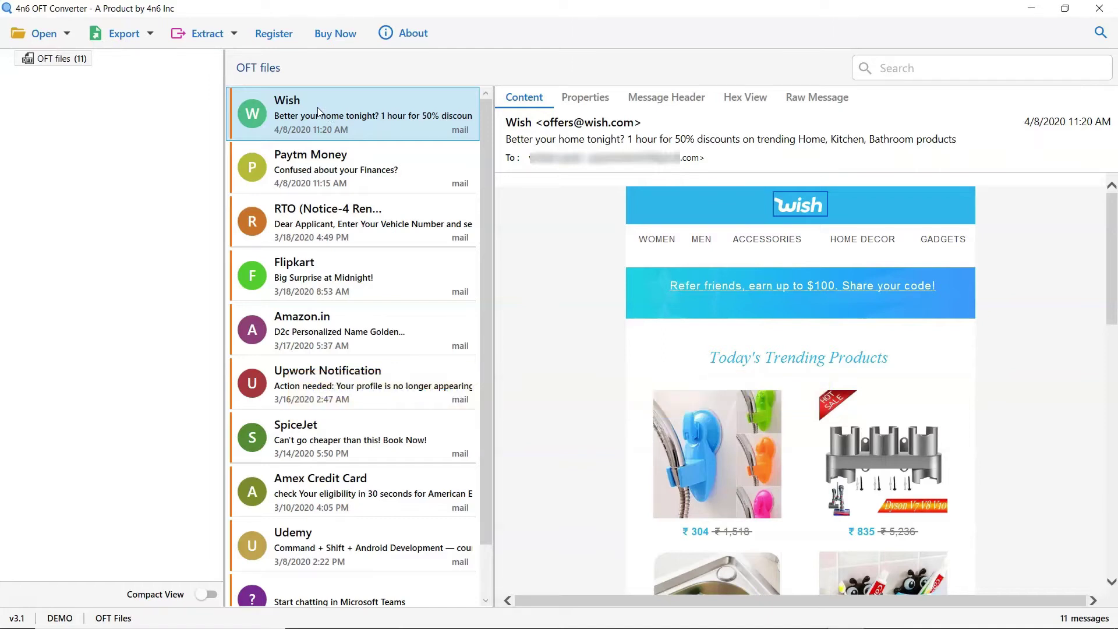
Step: Check the Export and Extract dropdown options, then reopen the Export format list
left_click(152, 45)
left_click(151, 33)
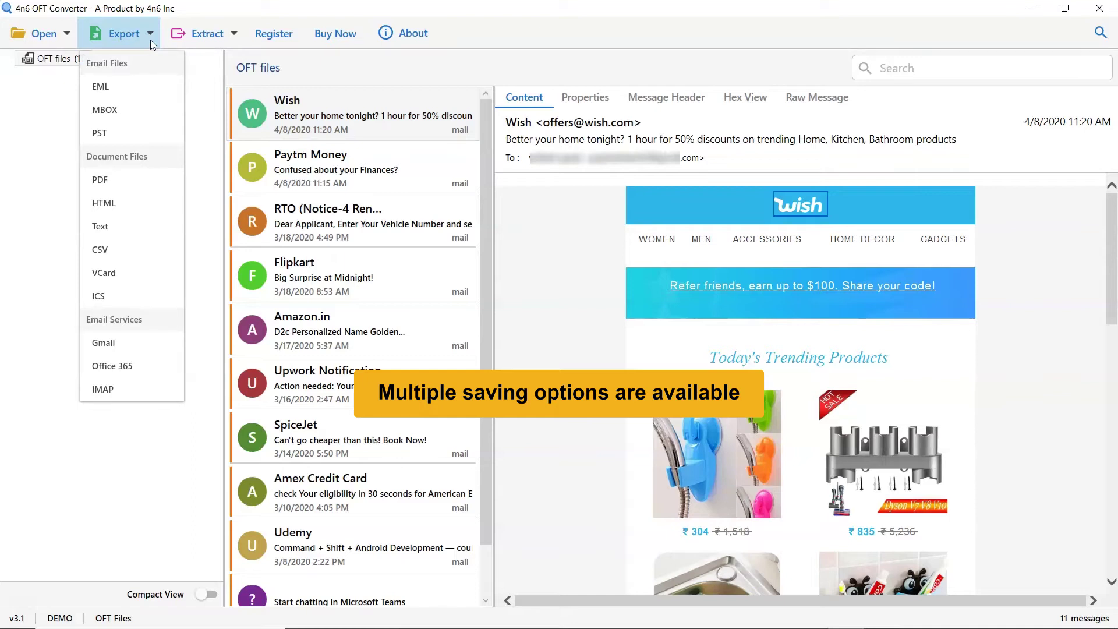
left_click(150, 40)
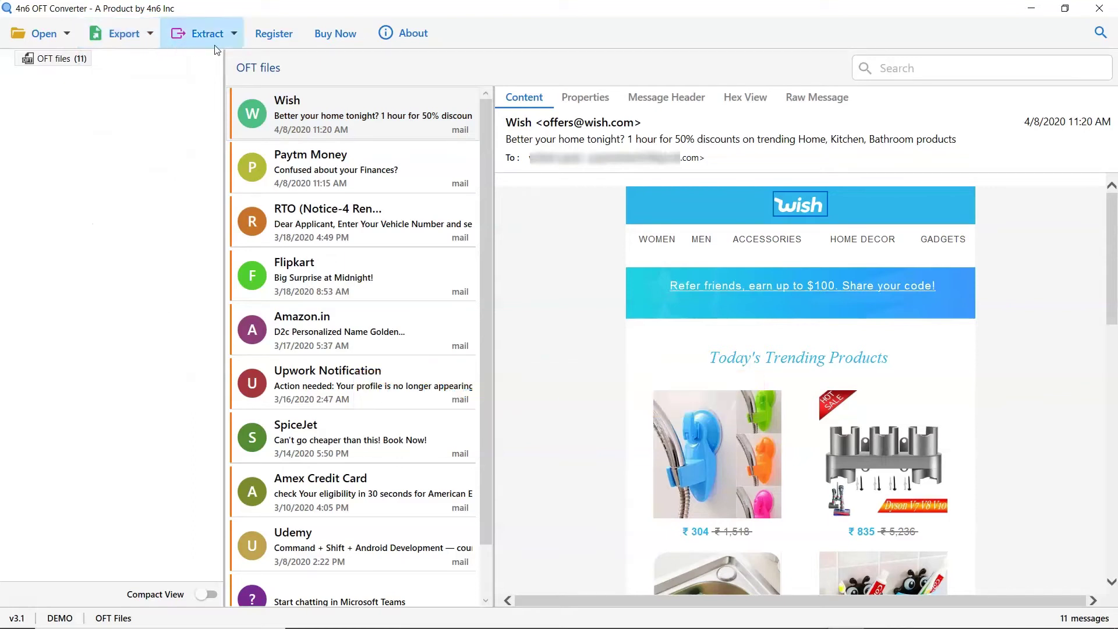
left_click(232, 40)
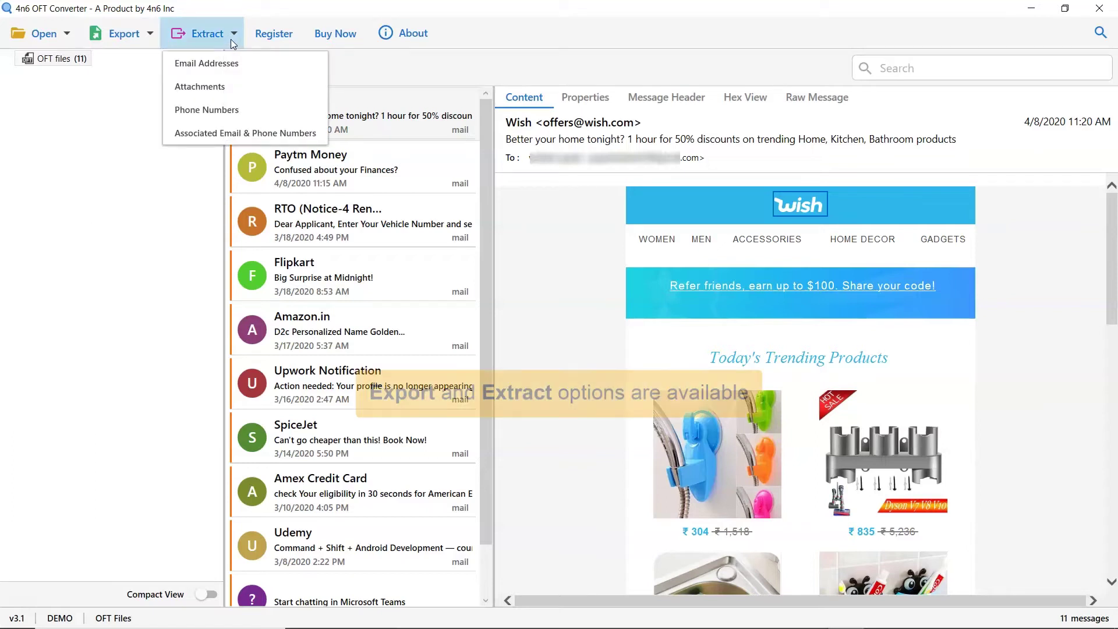
left_click(231, 38)
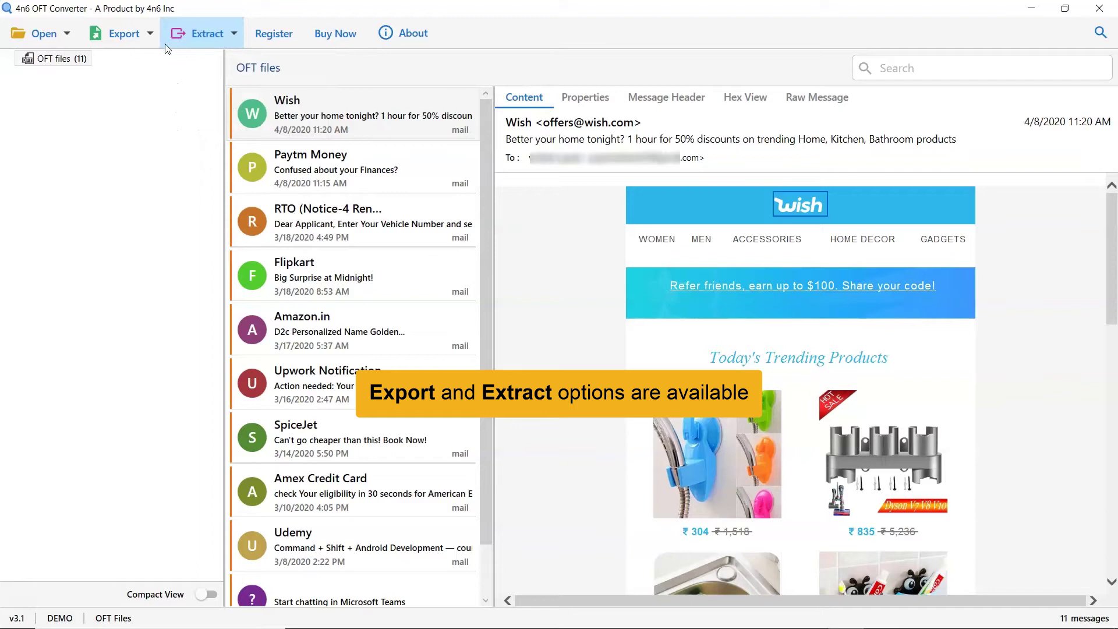
left_click(150, 38)
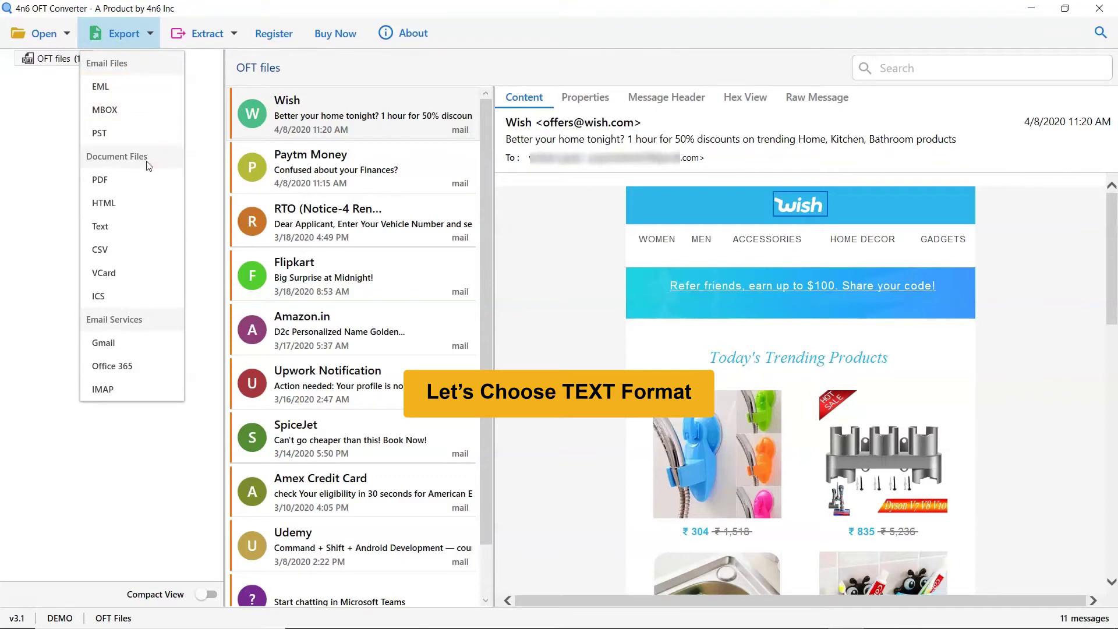
Step: Choose Text as the export format, saving to F:\OutPut\OFT files
left_click(140, 233)
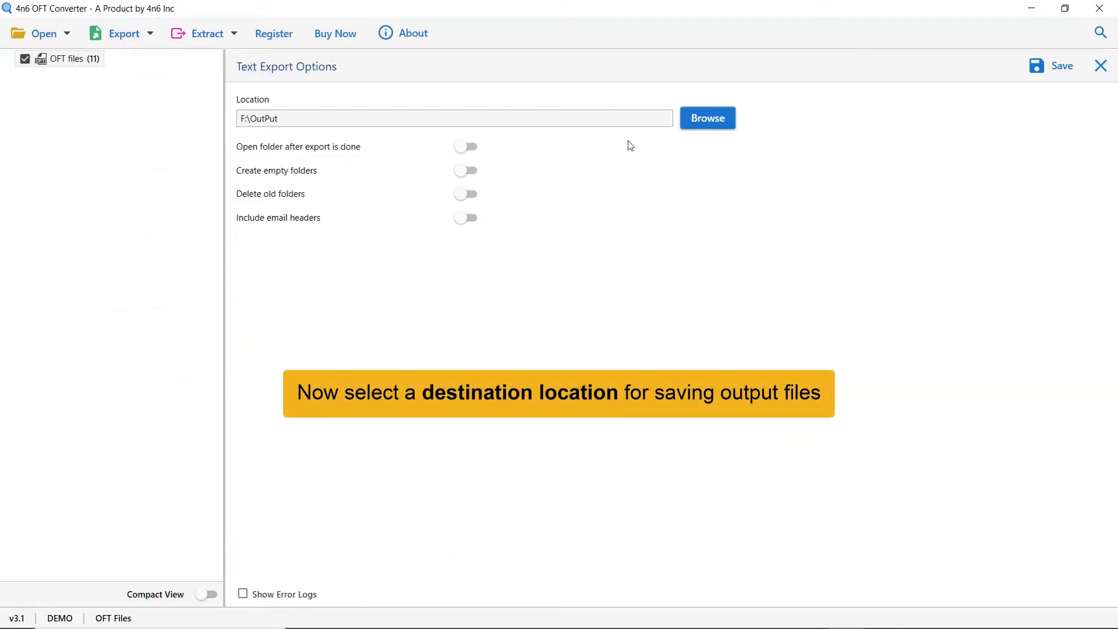
left_click(708, 123)
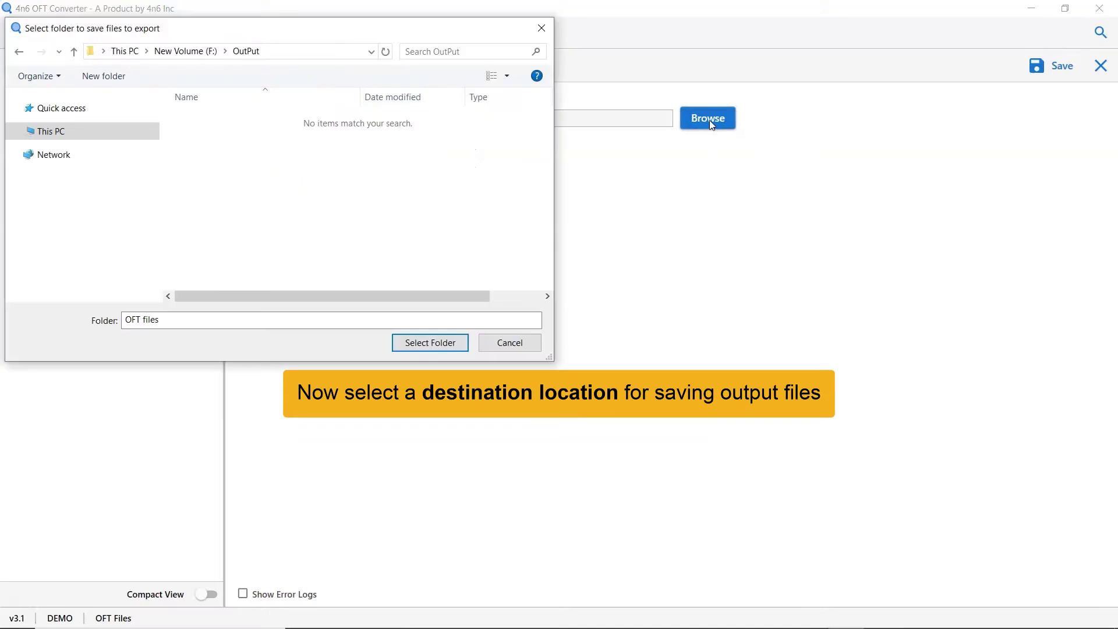
left_click(427, 344)
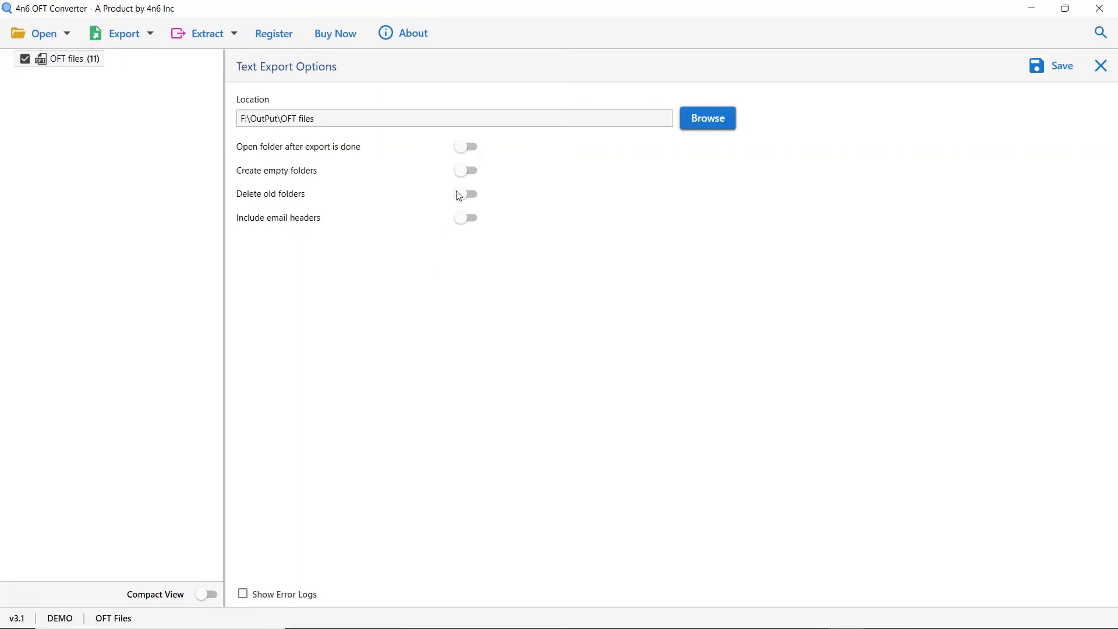
left_click(464, 150)
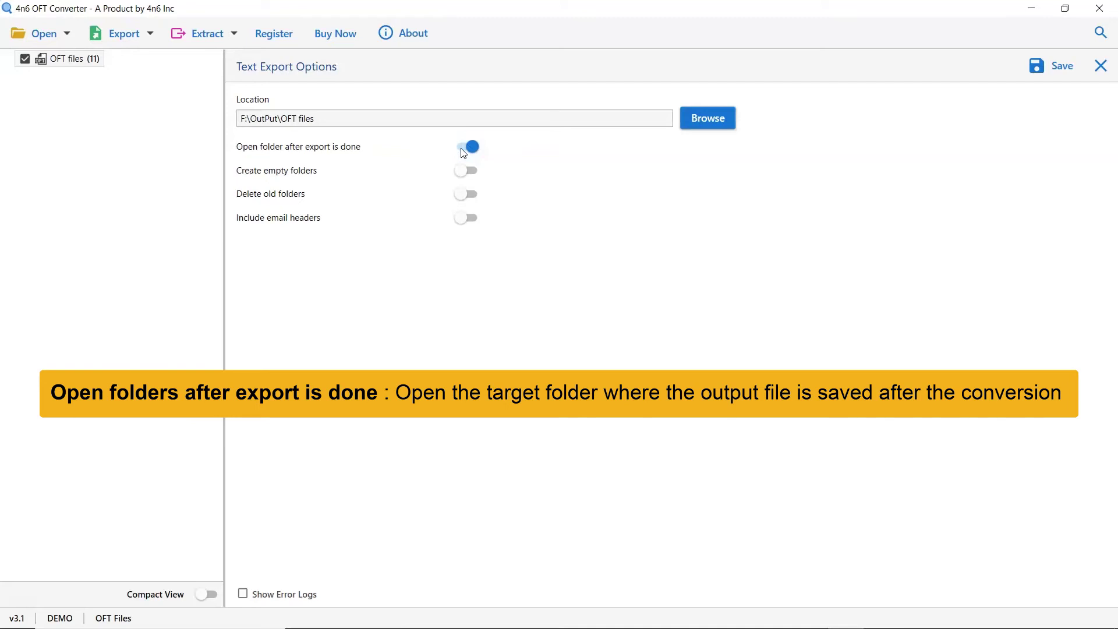
left_click(462, 149)
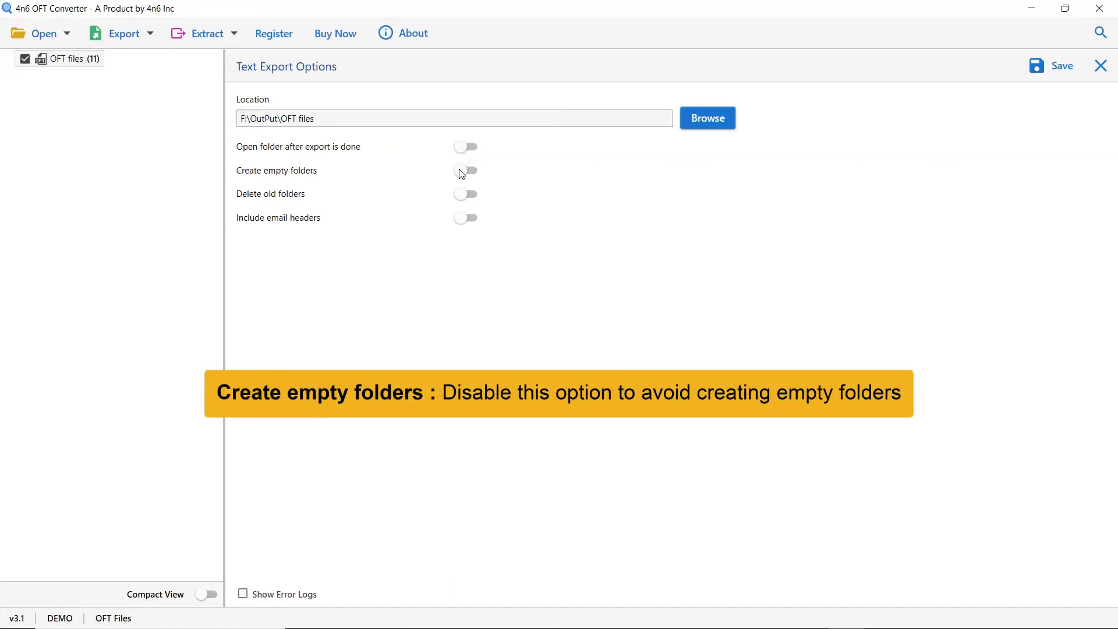
left_click(461, 173)
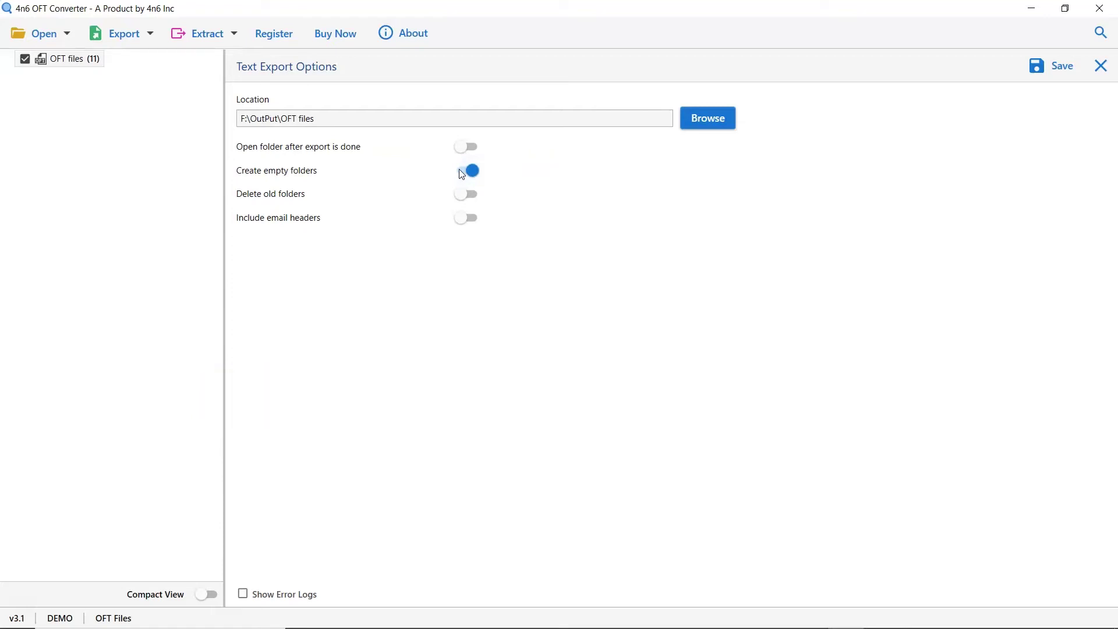
left_click(459, 169)
left_click(464, 200)
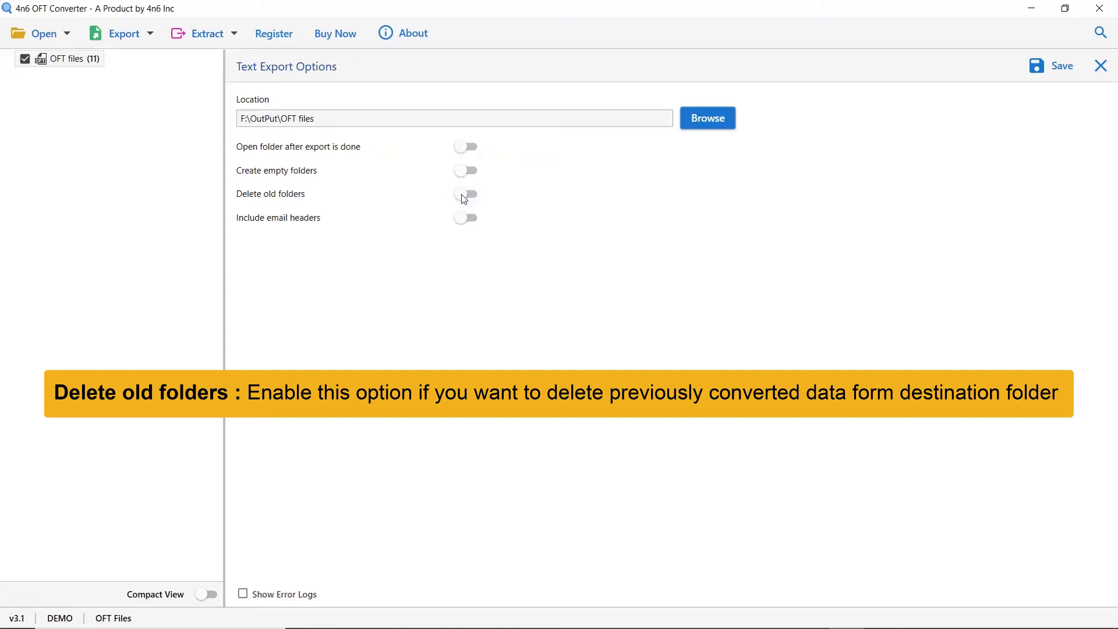
left_click(463, 227)
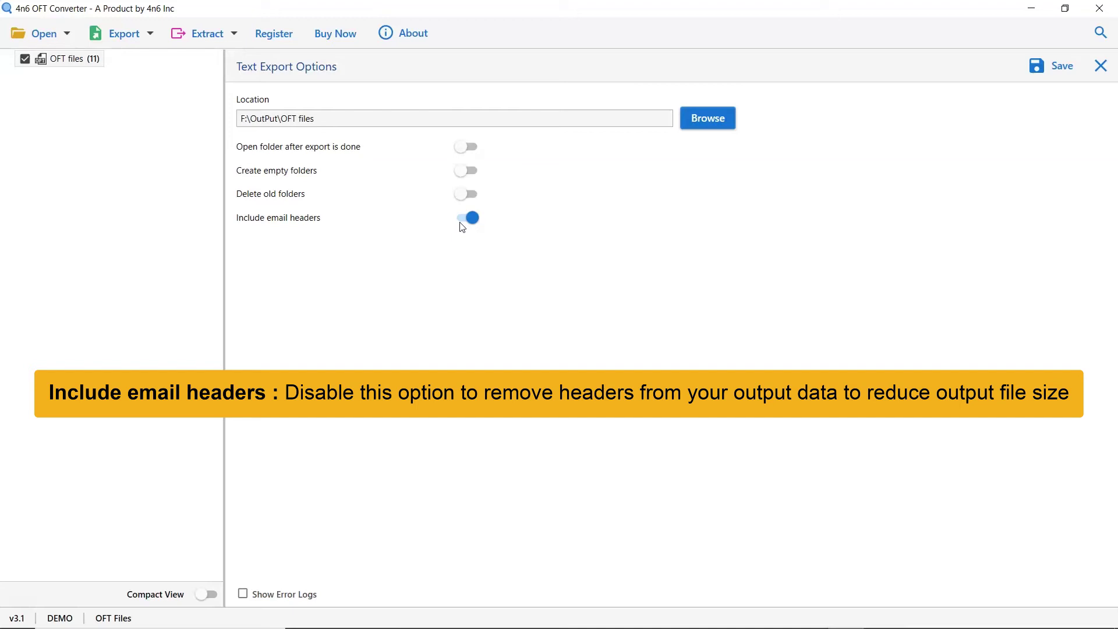
left_click(462, 226)
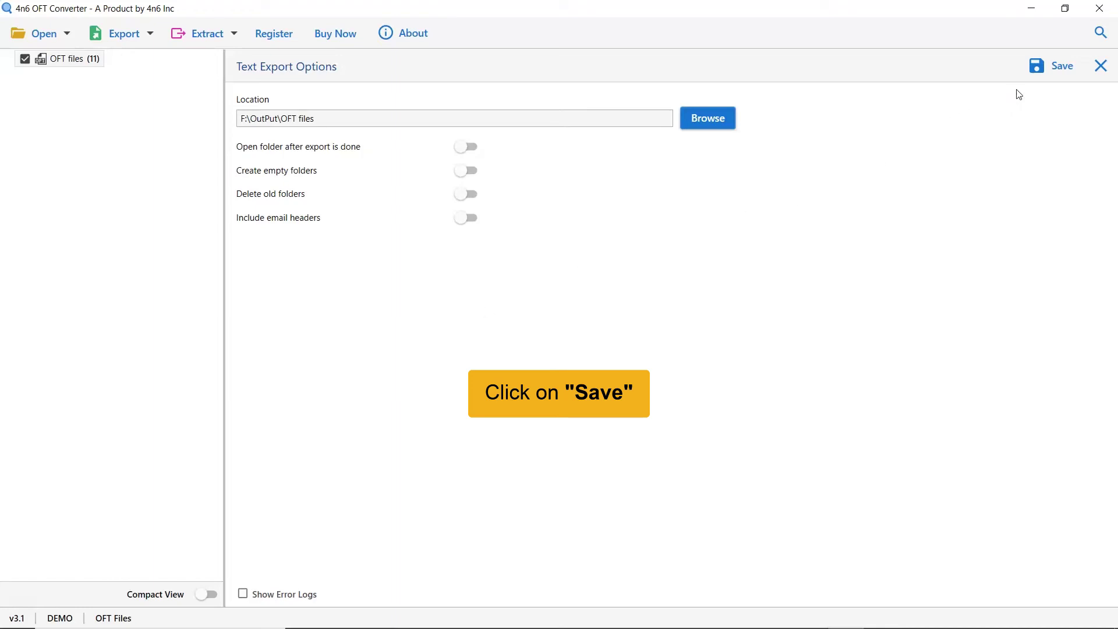
Step: Save the text export and dismiss the Demo Edition 10-item limit notice
left_click(1067, 69)
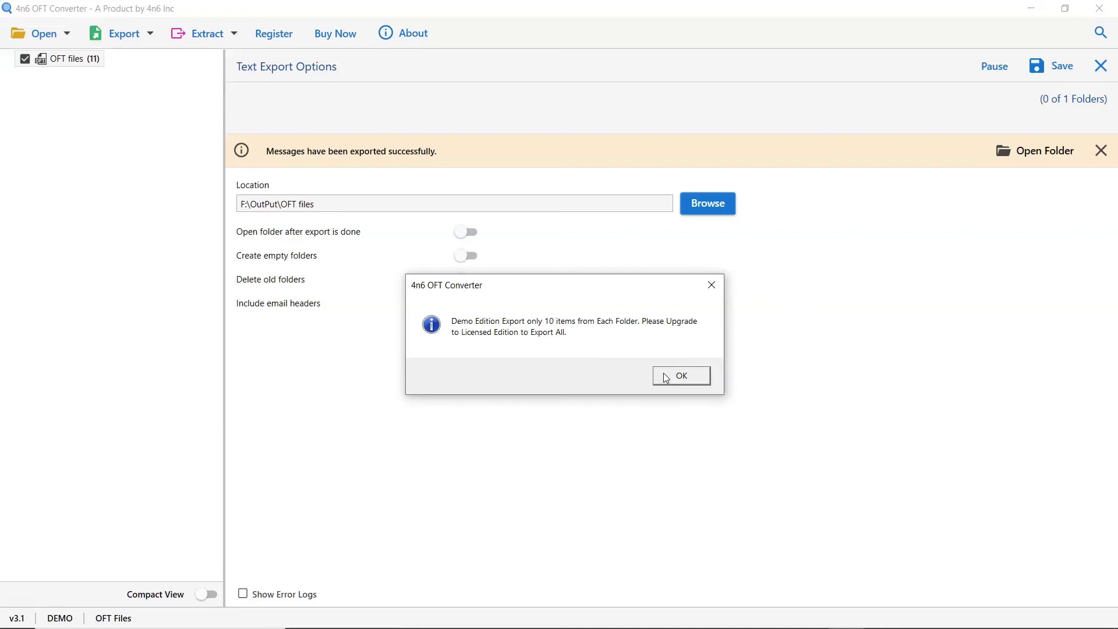
left_click(666, 378)
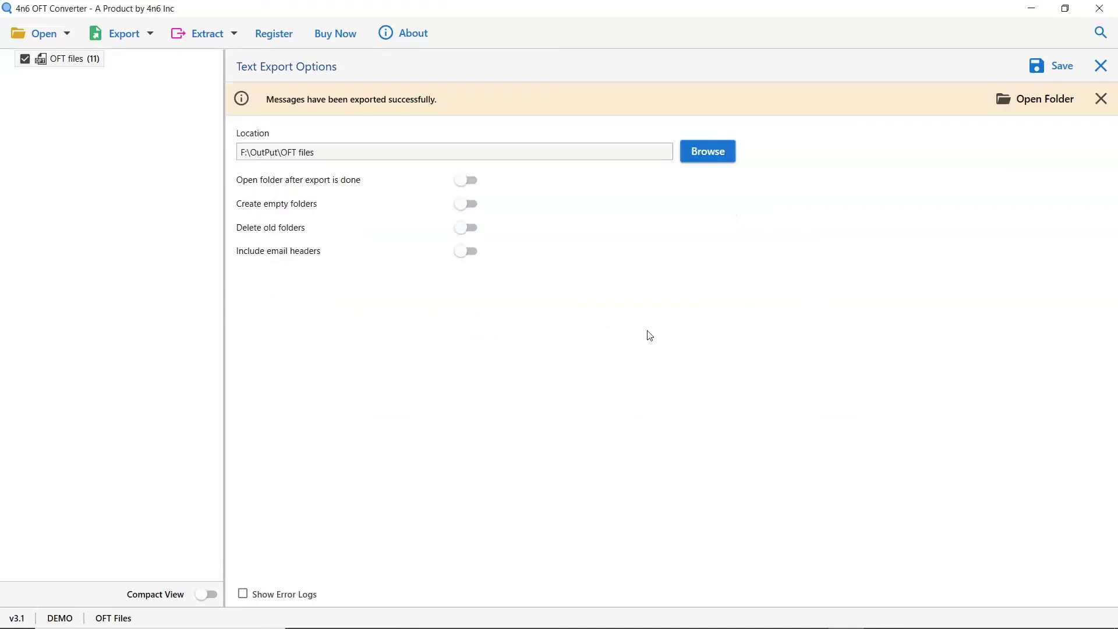
Step: Open the output folder from the success banner and enter the inner OFT files folder
left_click(1046, 110)
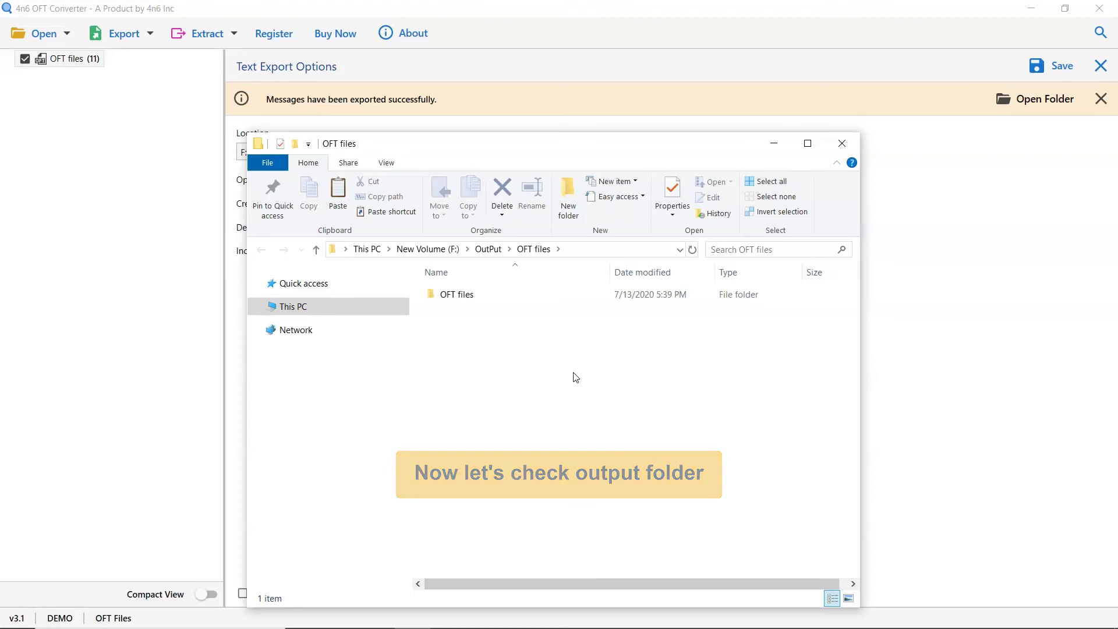
left_click(465, 297)
double_click(465, 298)
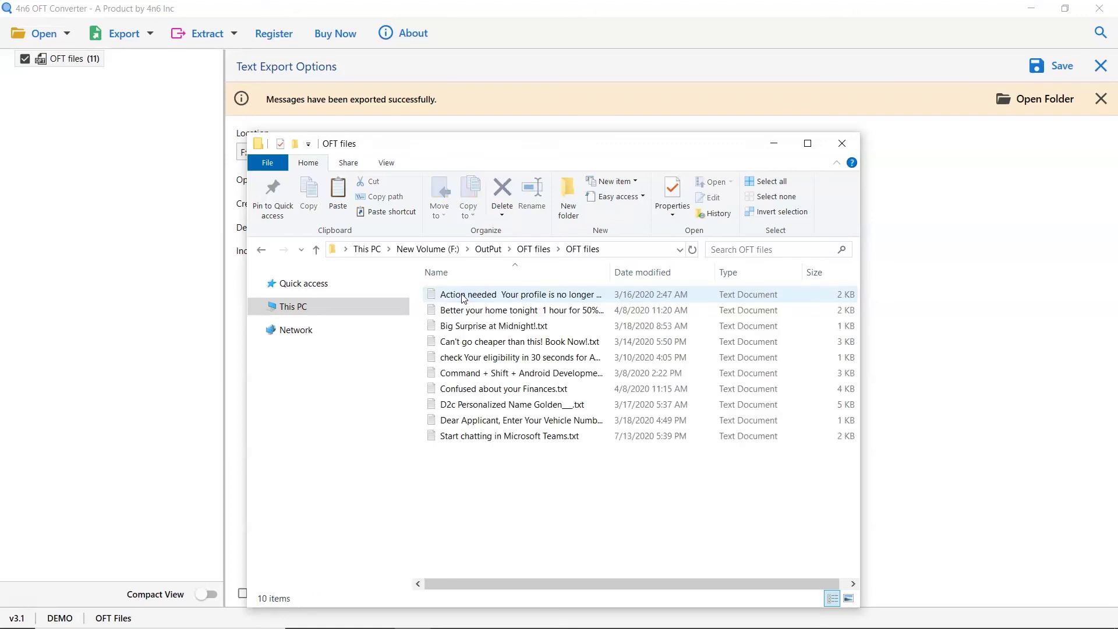